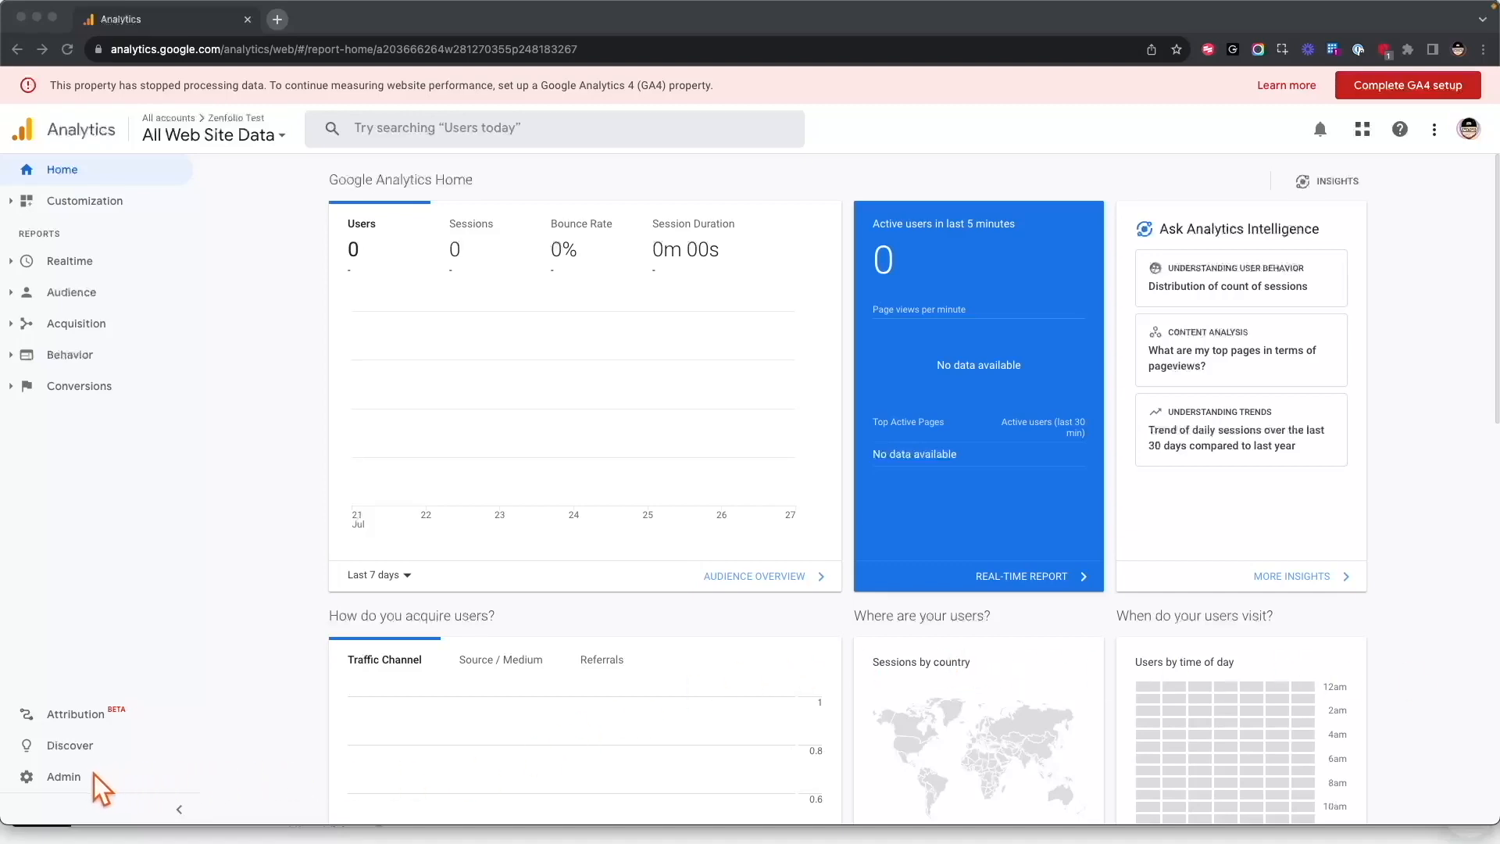
Start creating a new Analytics account named "Test Account", keep the default data sharing settings, and continue to property creation
left_click(64, 777)
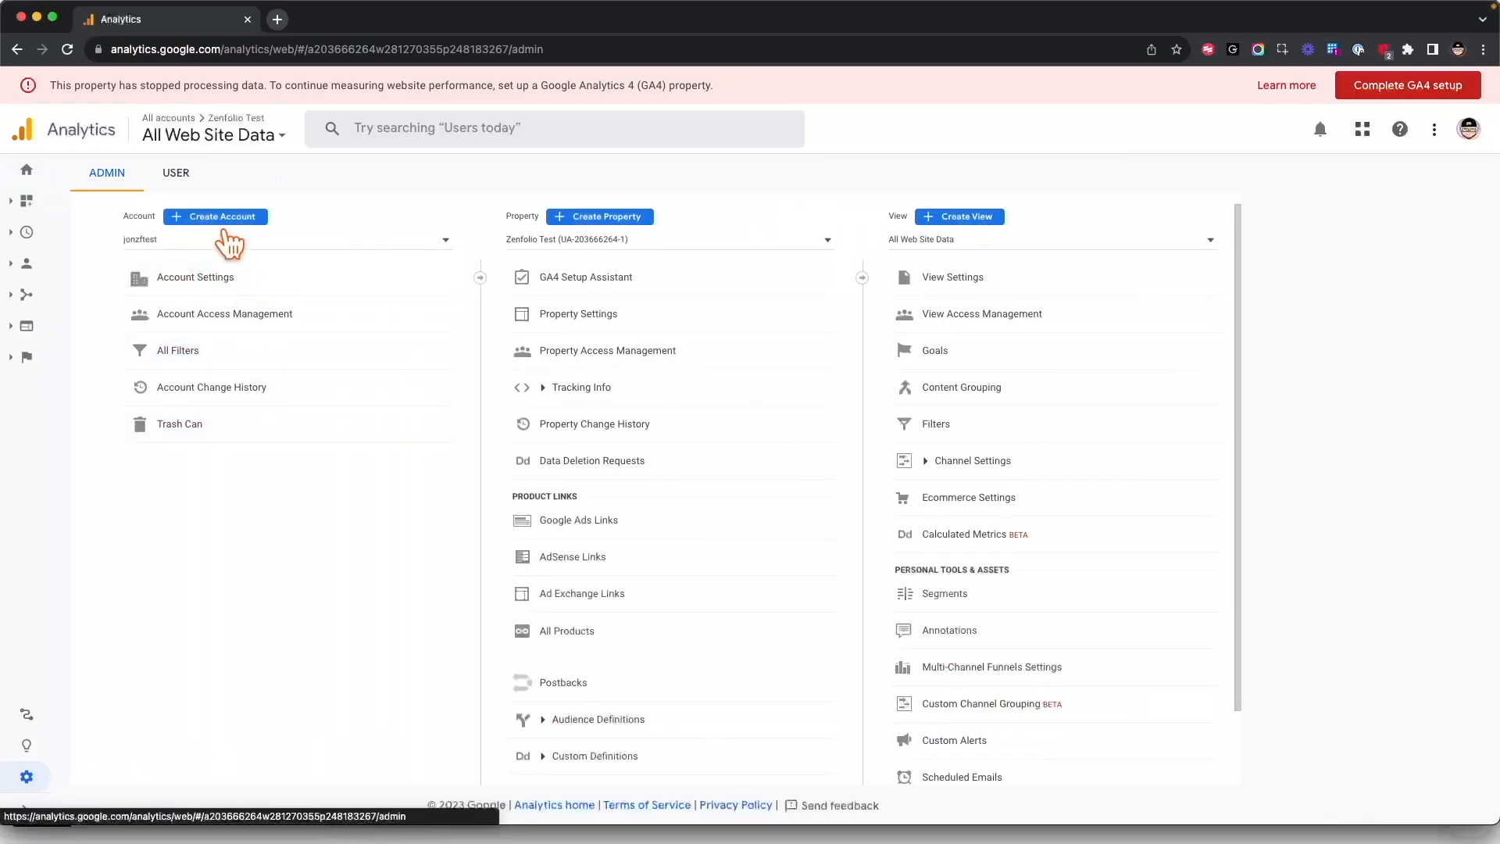
left_click(225, 220)
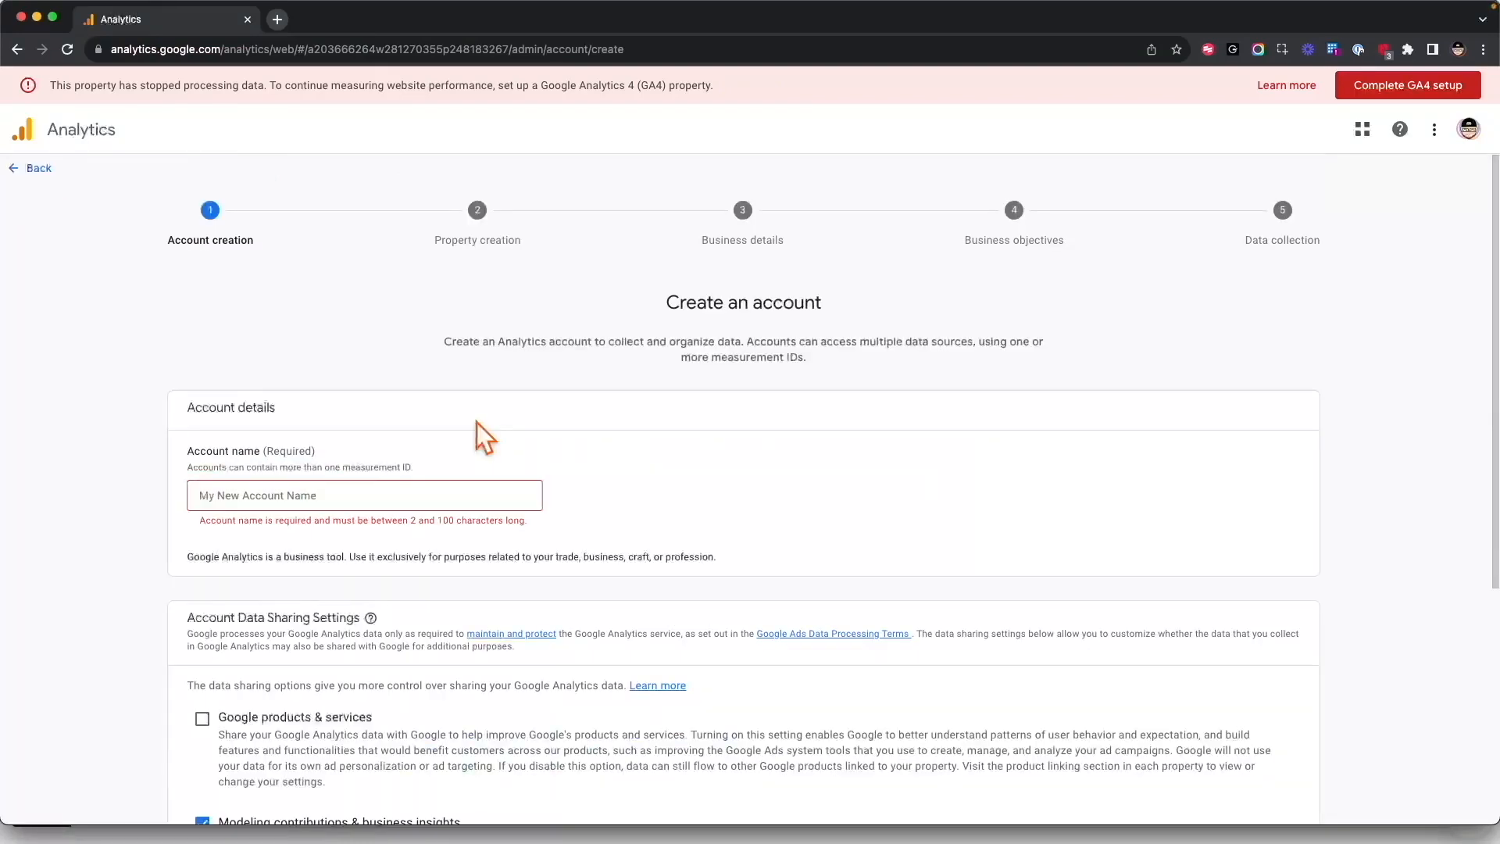
left_click(454, 488)
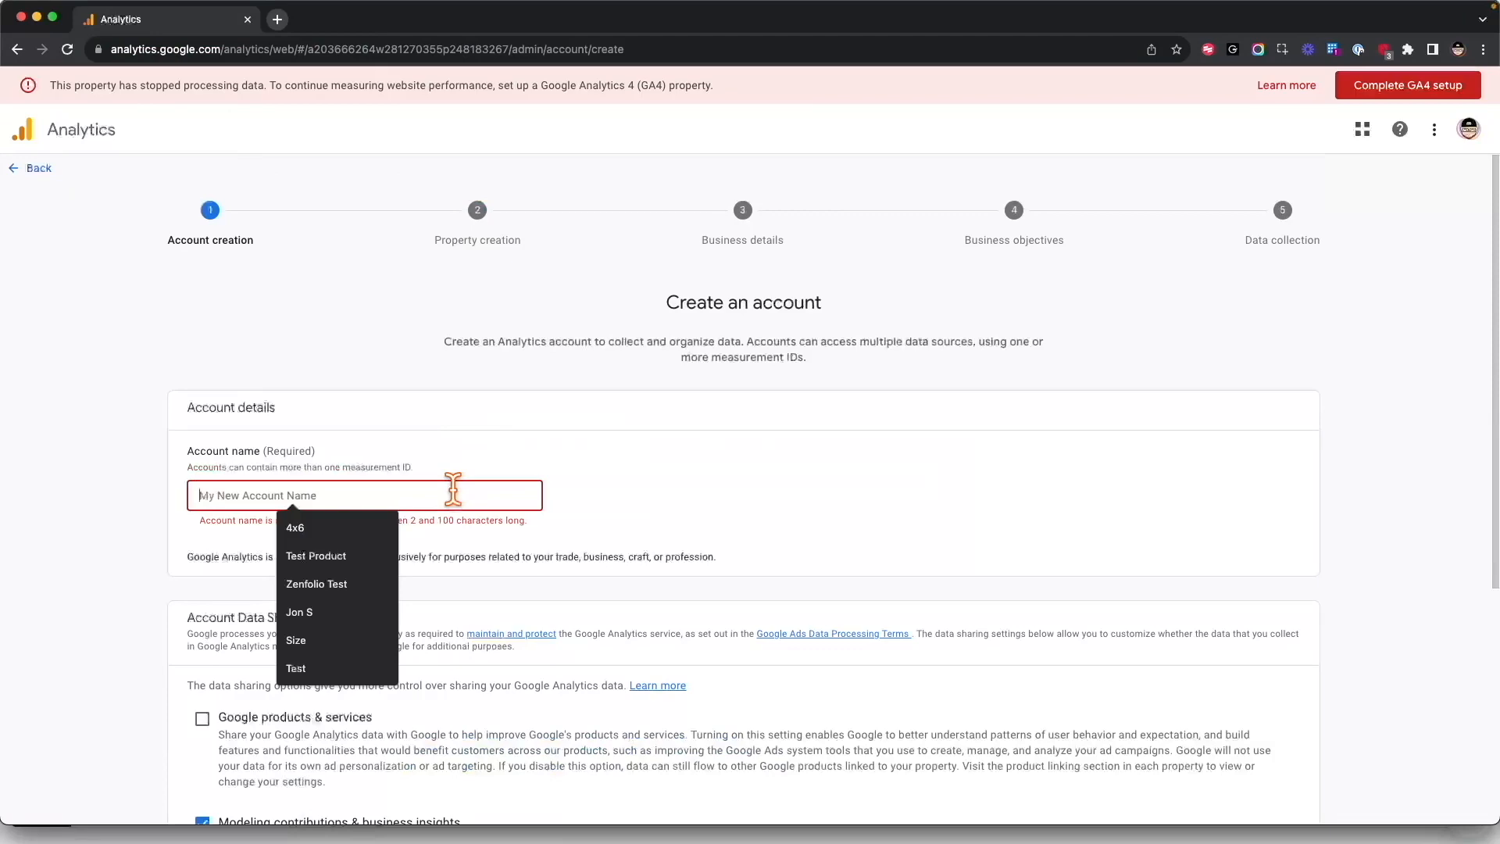
type("Test Account")
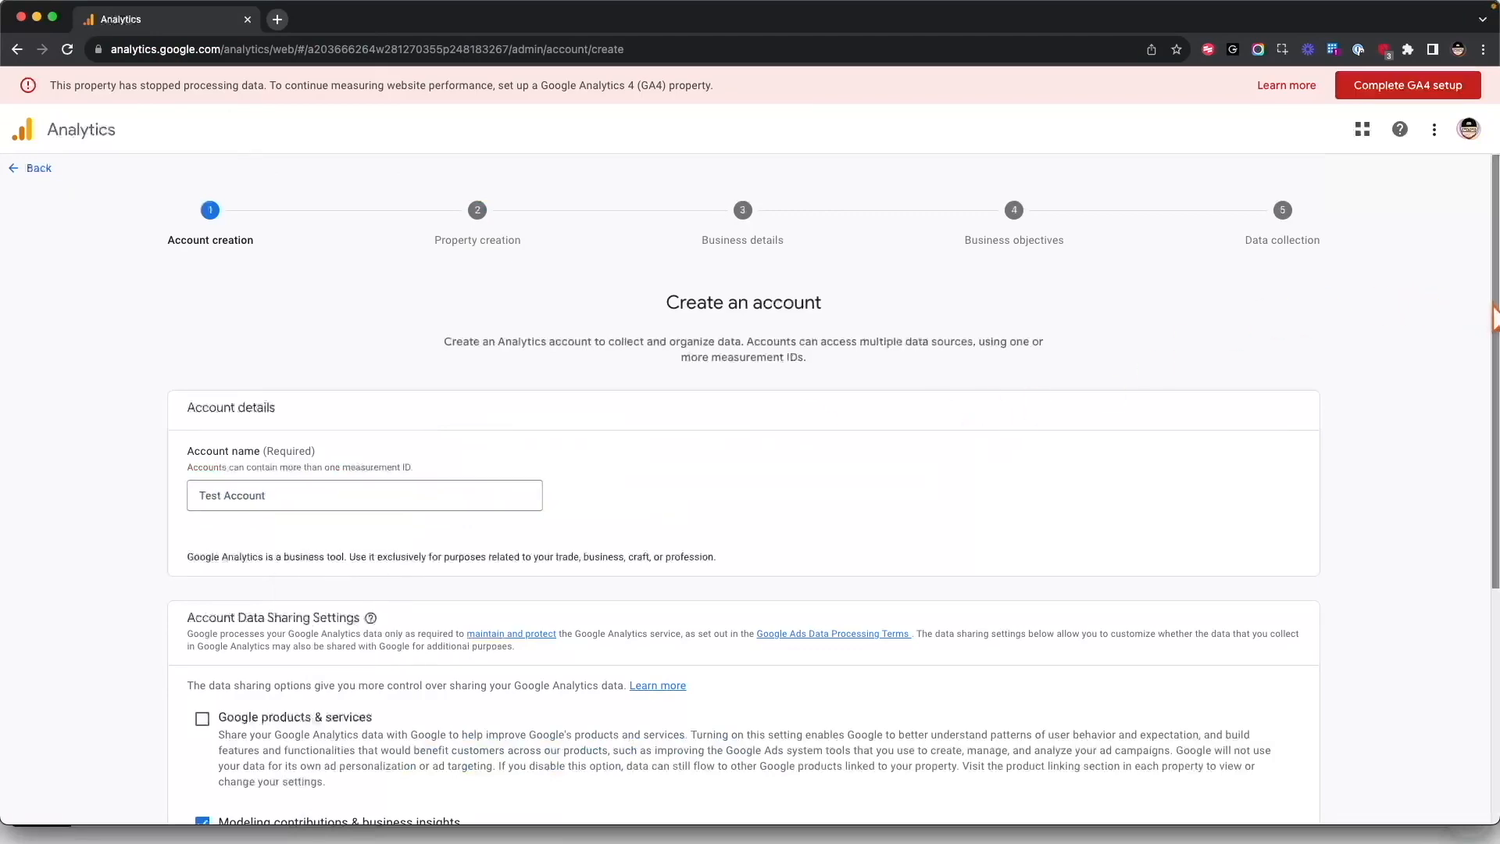
scroll(1493, 316, "down", 5)
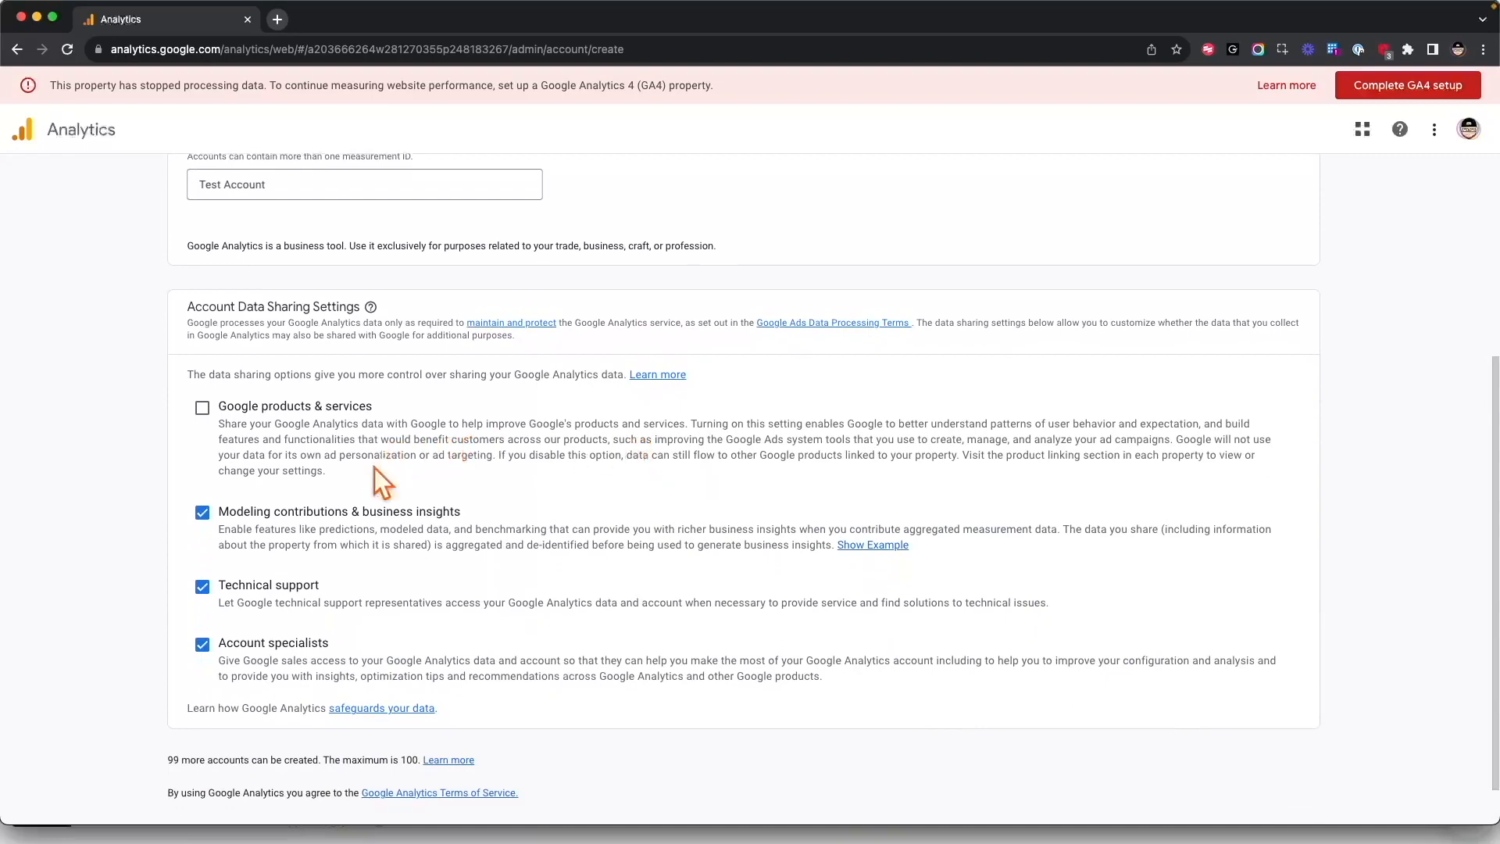
scroll(398, 742, "down", 1)
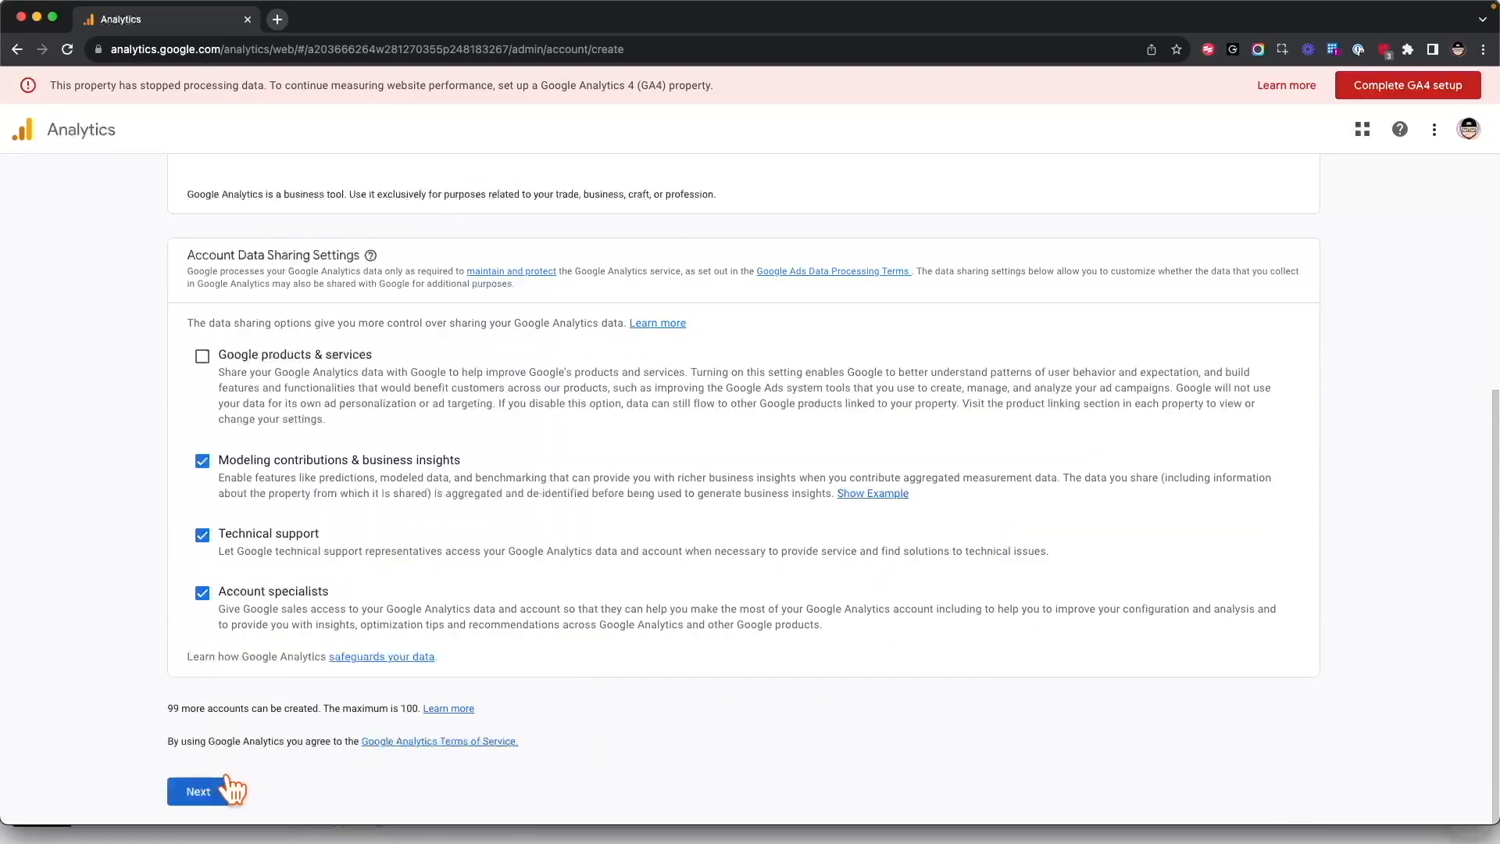
left_click(200, 791)
Name the property "Test Property", set its reporting time zone to New York Time, and continue with US Dollar as currency
left_click(588, 478)
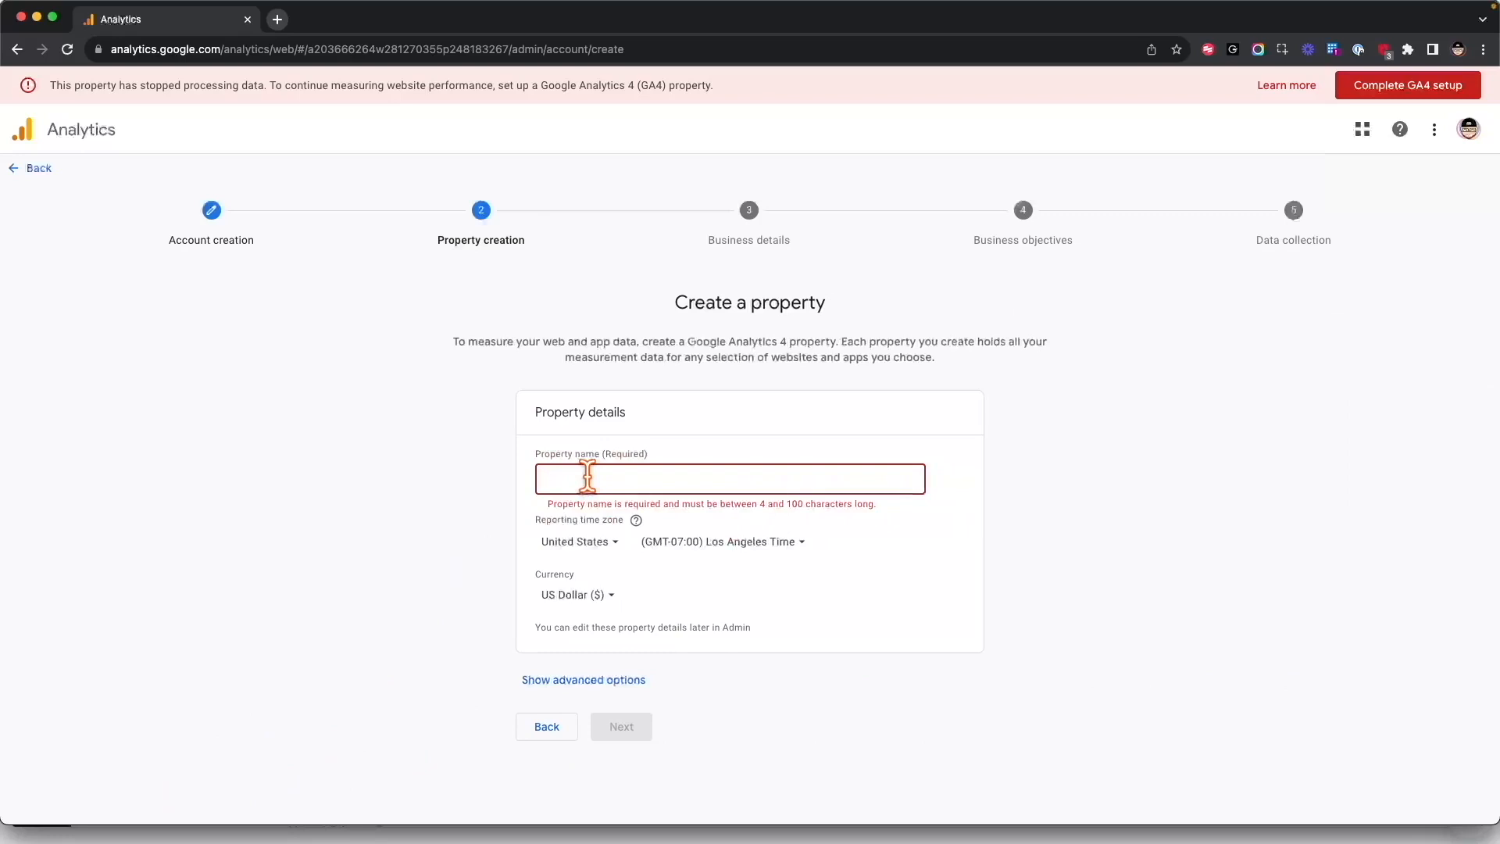
type("Test Property")
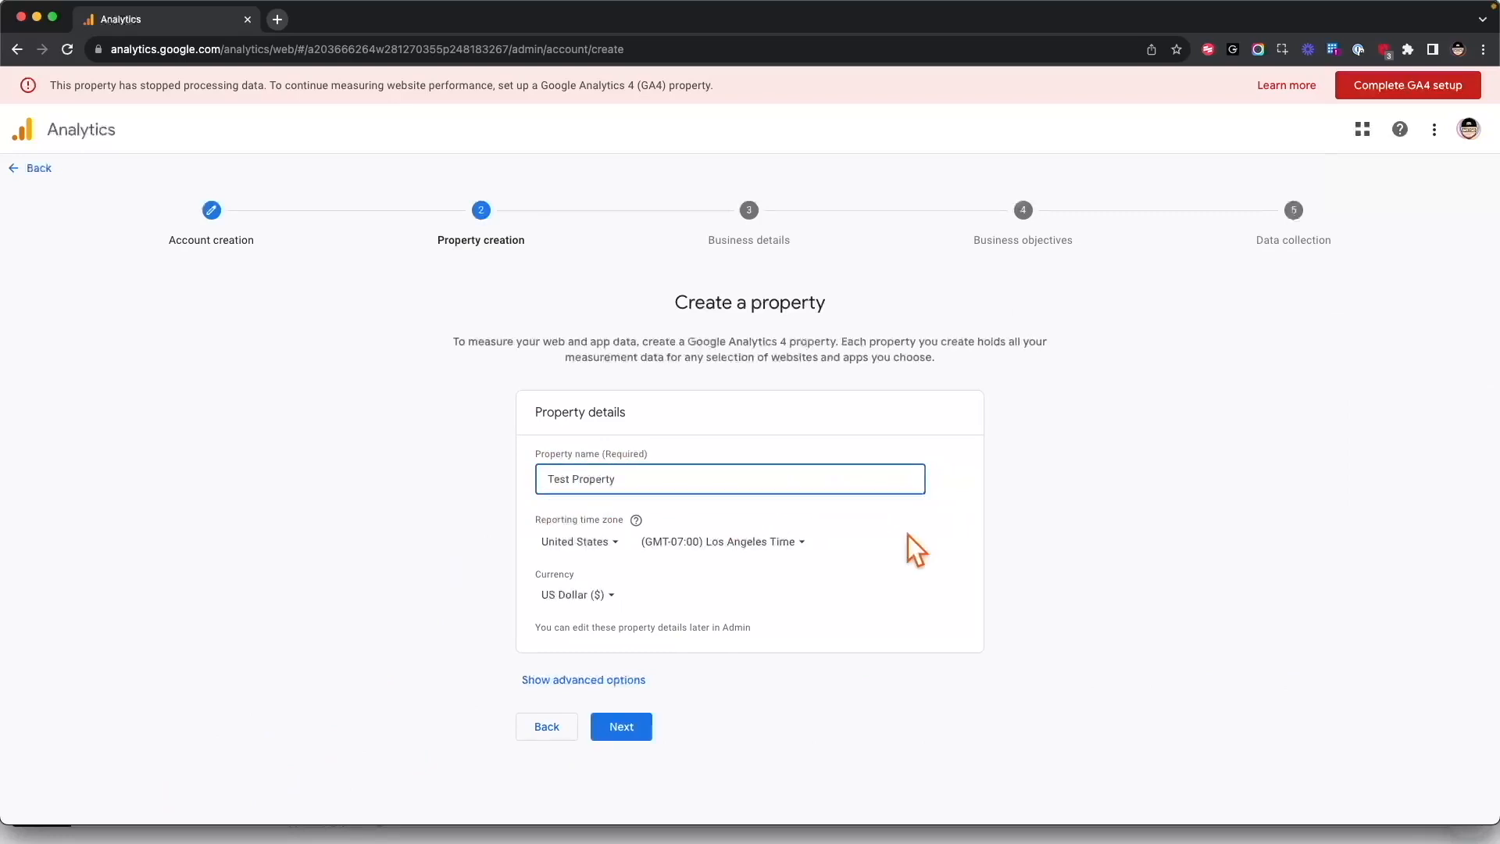
left_click(766, 539)
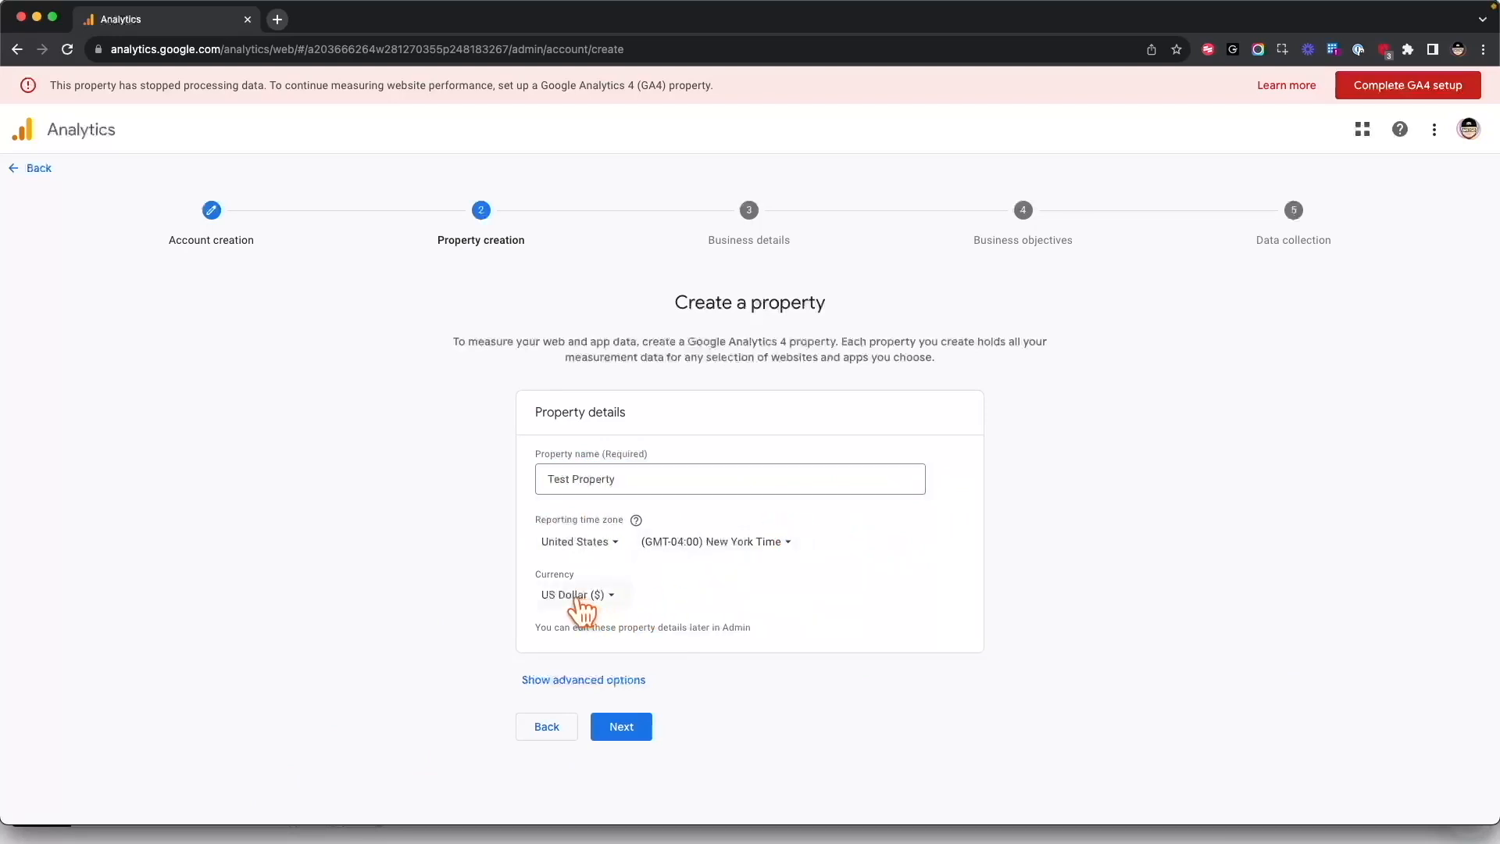
left_click(622, 728)
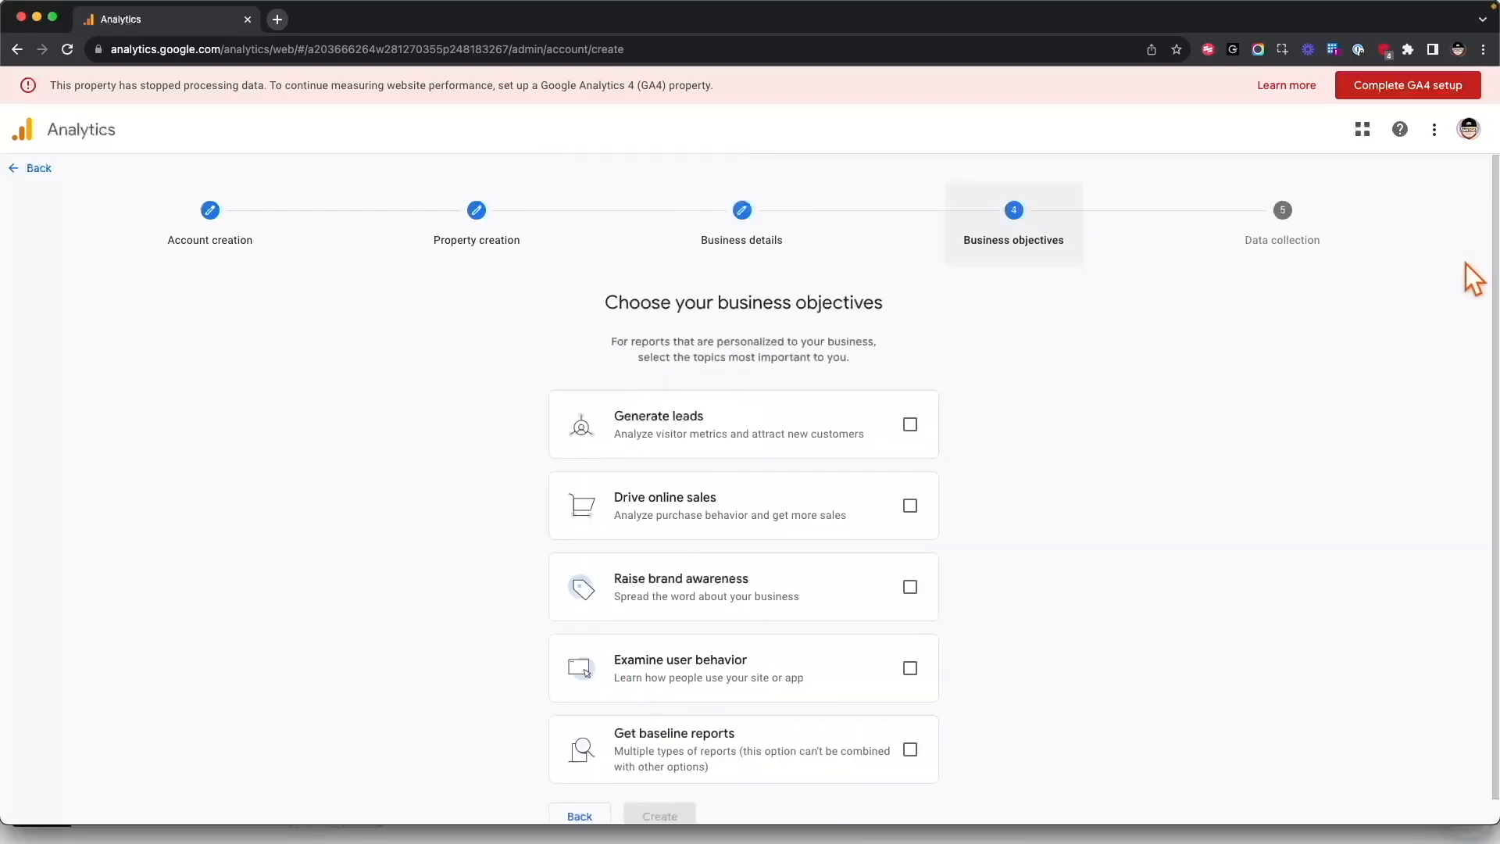
Choose Generate leads, Drive online sales and Examine user behavior as business objectives and create the account
left_click_drag(1496, 276, 1496, 340)
left_click(910, 643)
left_click(910, 480)
left_click(911, 399)
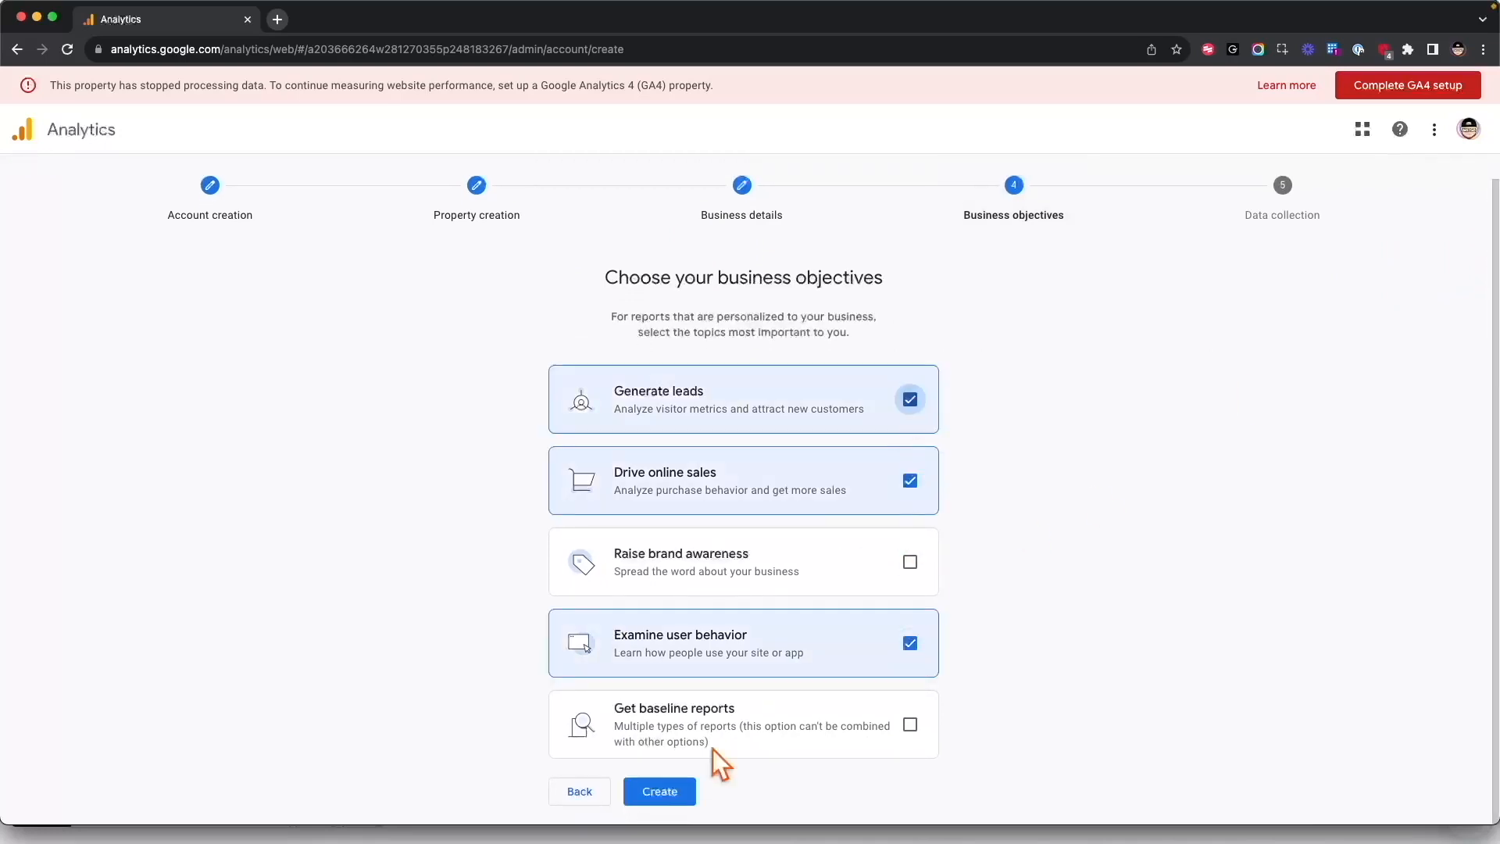
left_click(678, 792)
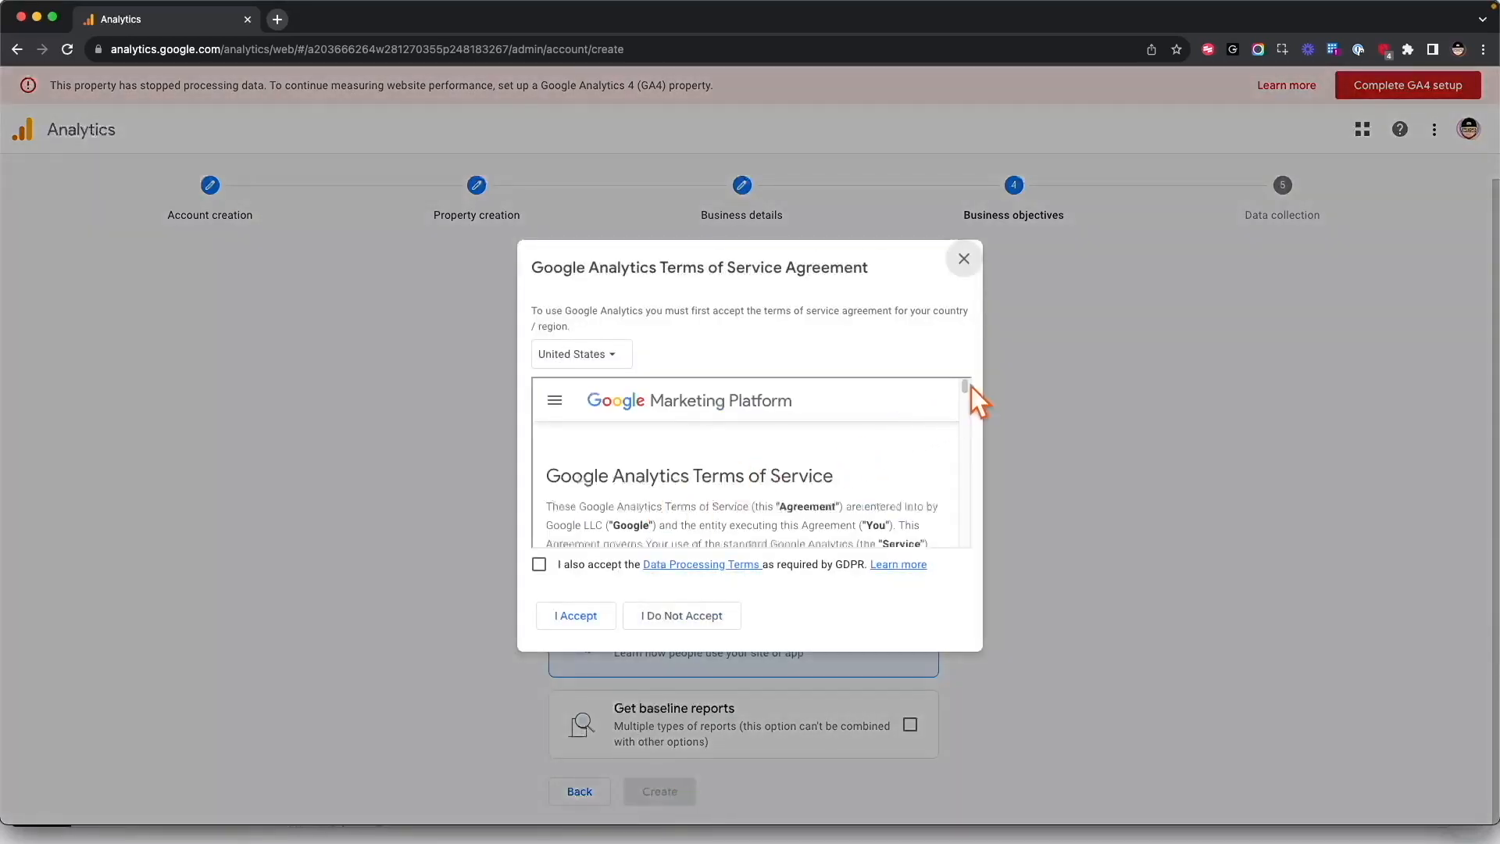
Review and accept the United States Google Analytics Terms of Service, including the GDPR Data Processing Terms
left_click_drag(967, 387, 962, 448)
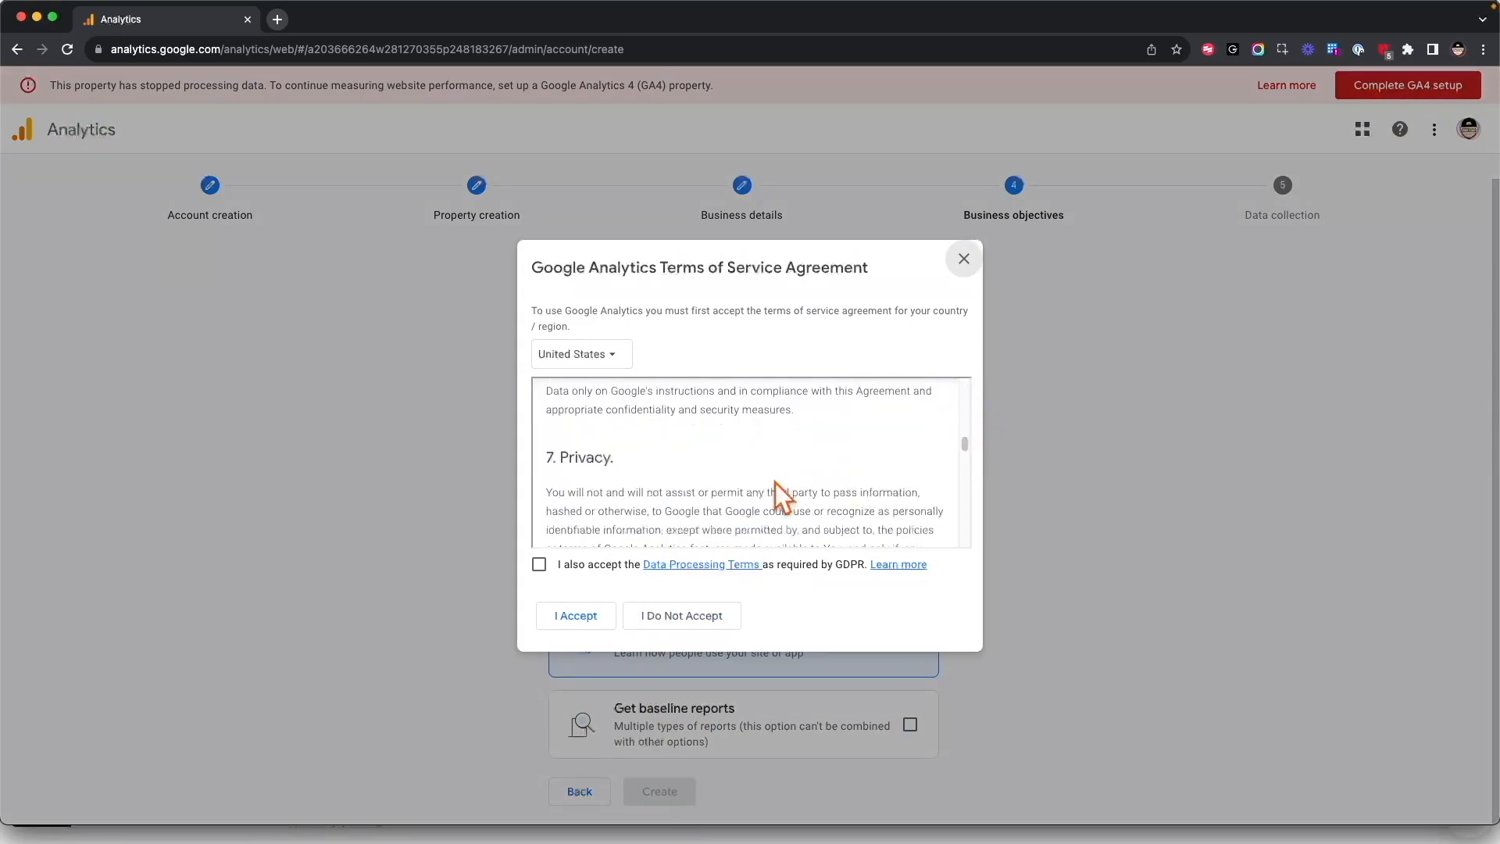
left_click(592, 575)
left_click(584, 614)
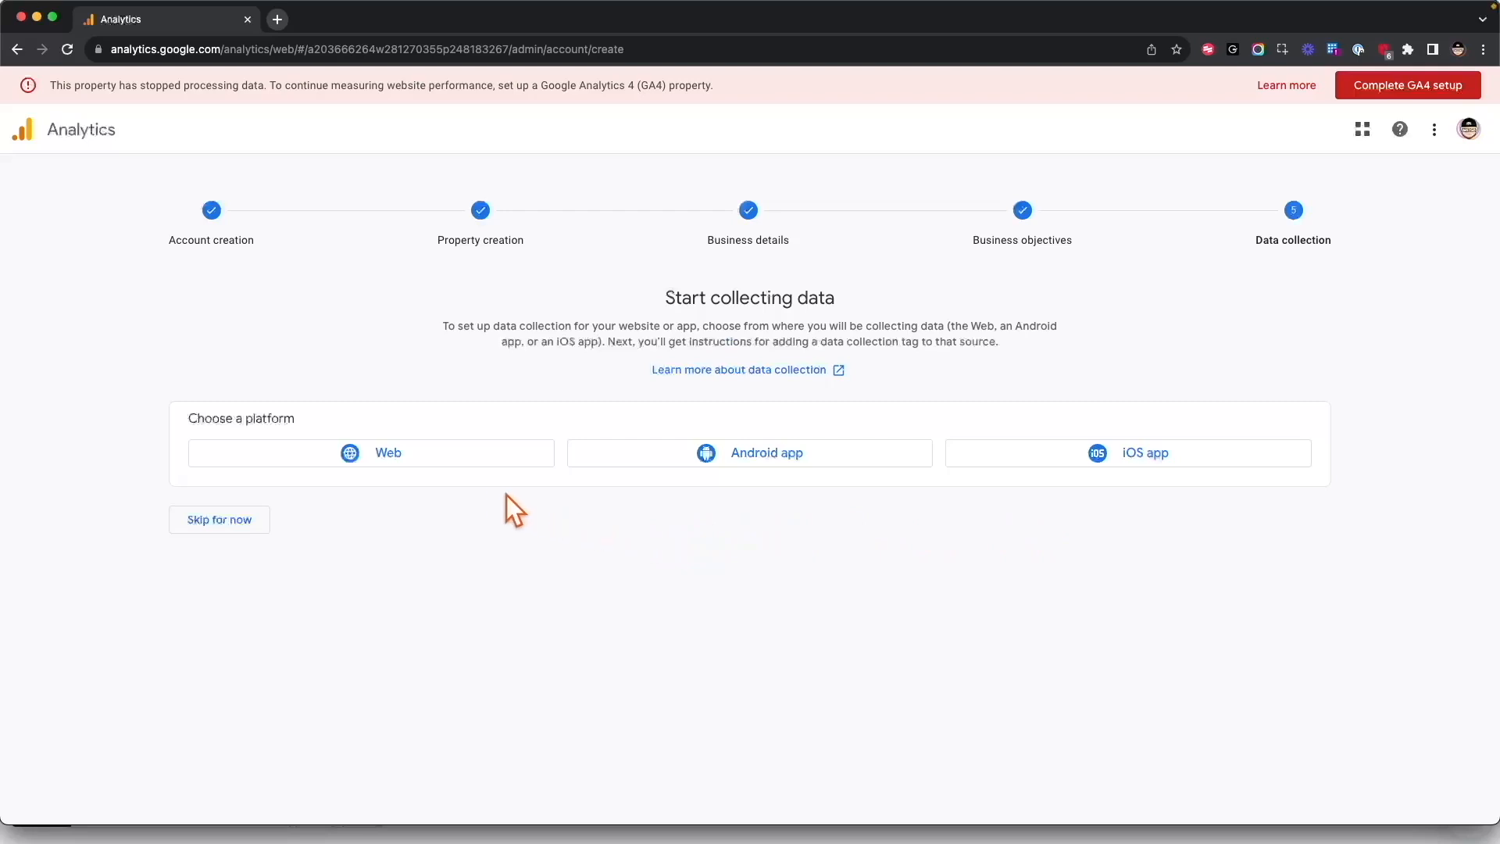
left_click(462, 468)
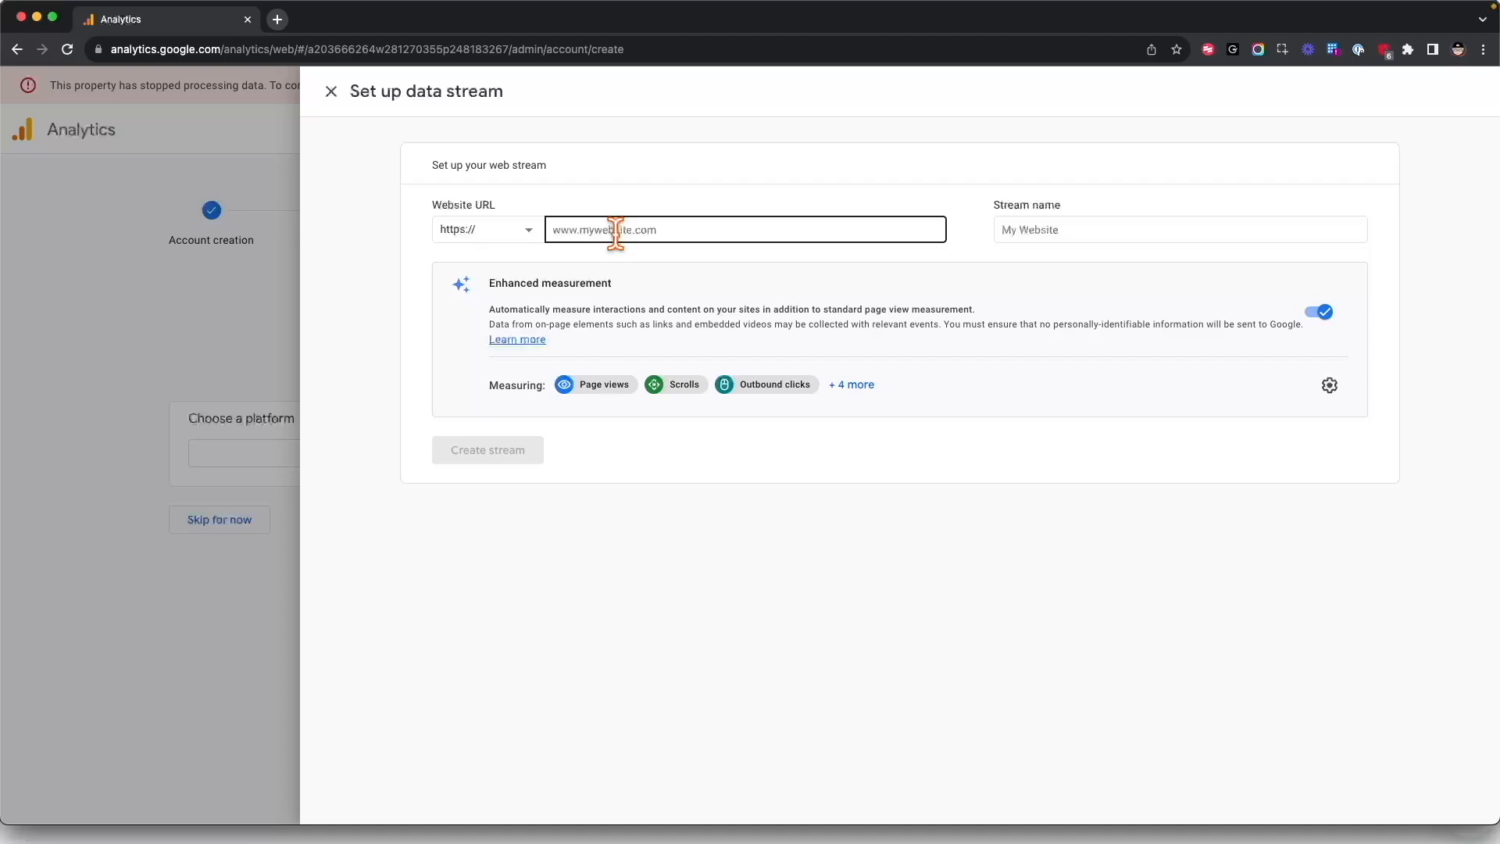
left_click(615, 230)
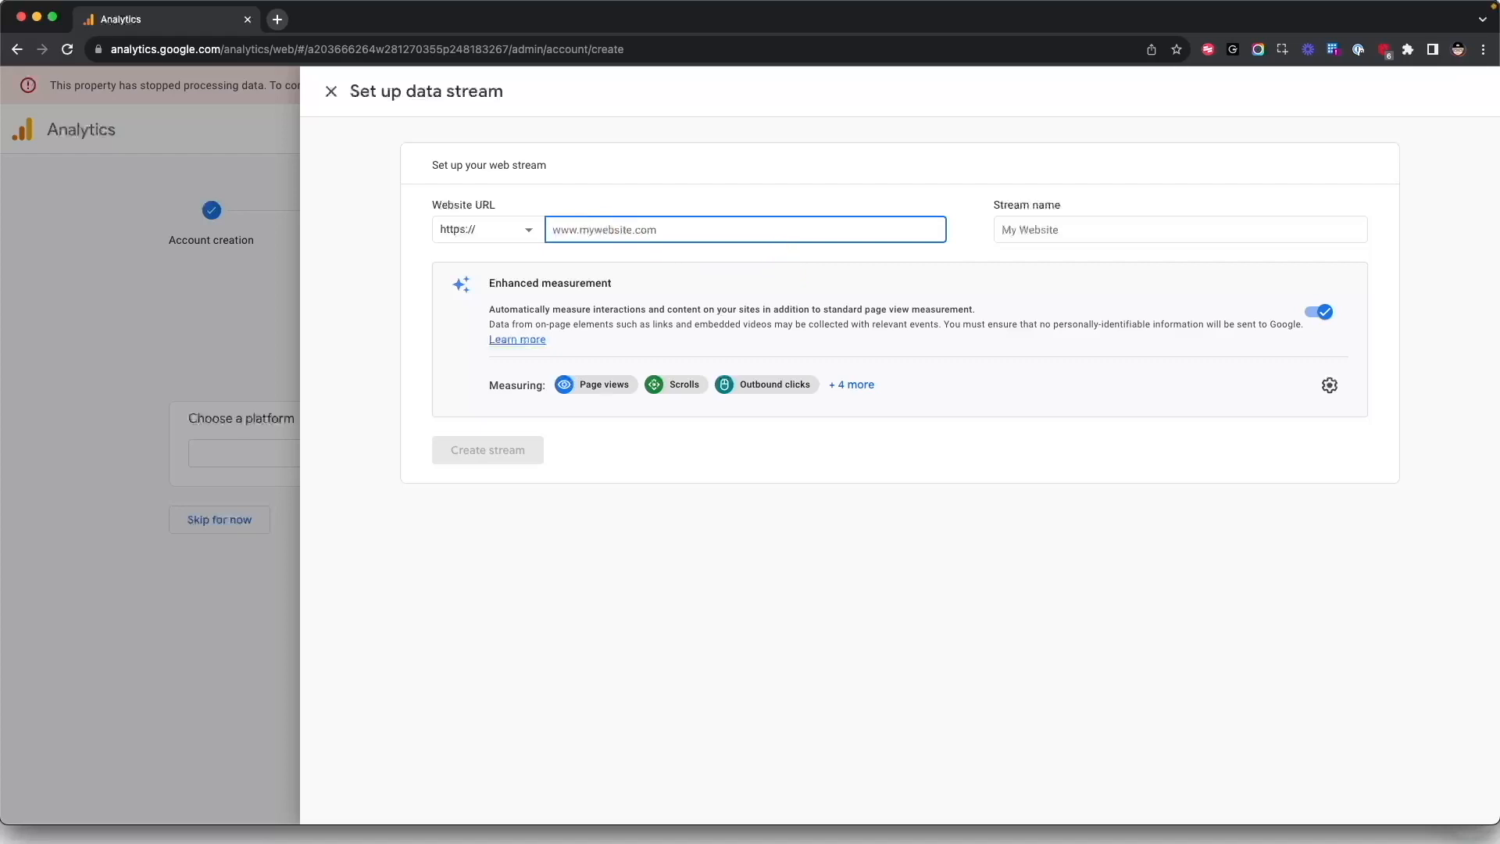
type("www.mywebsite.com")
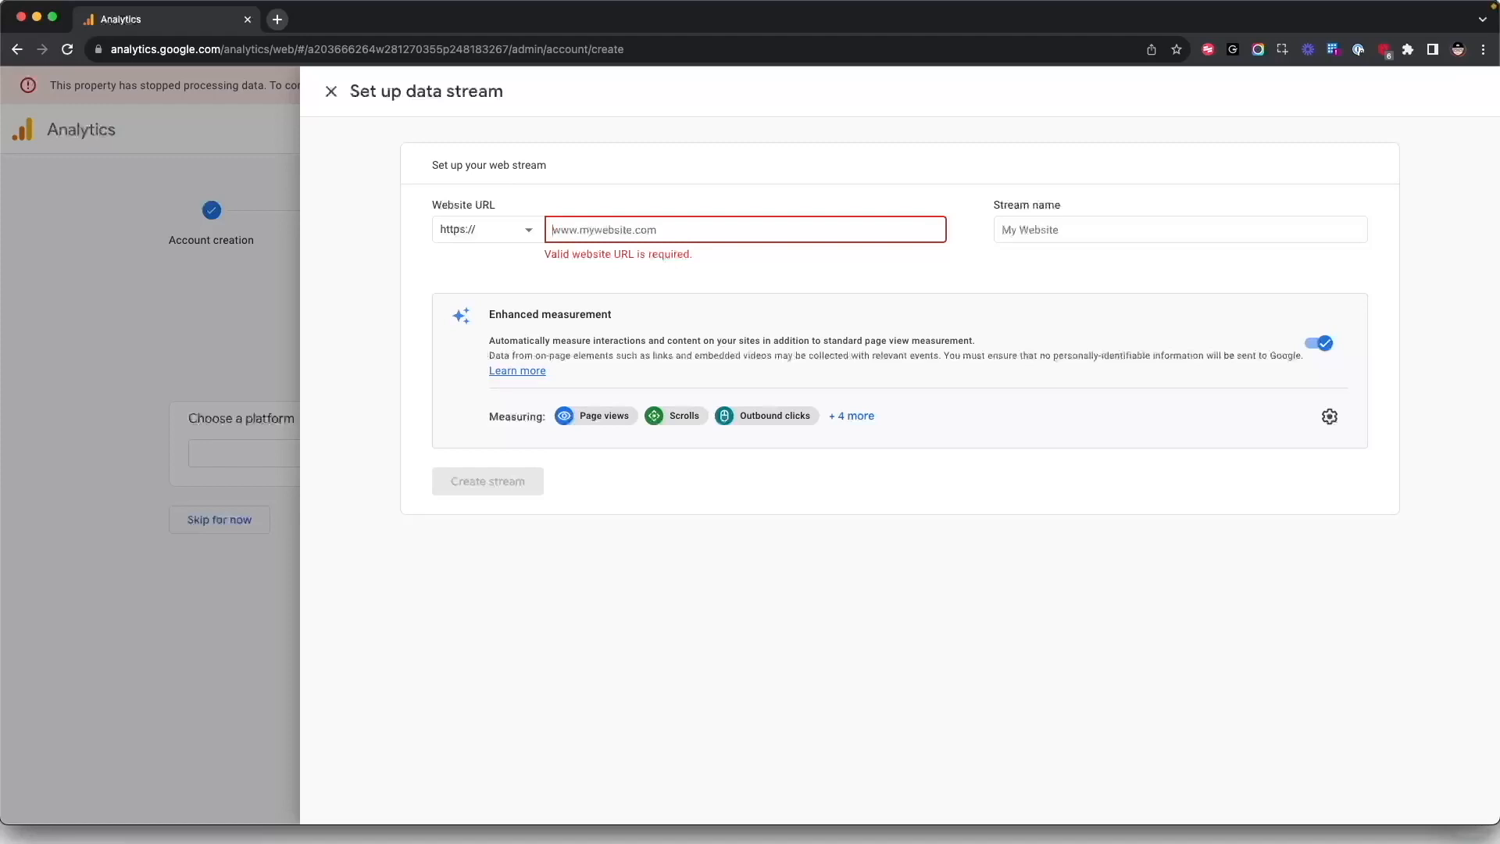
type("yourbusinessname1.zenfoliosite.com")
left_click(1078, 229)
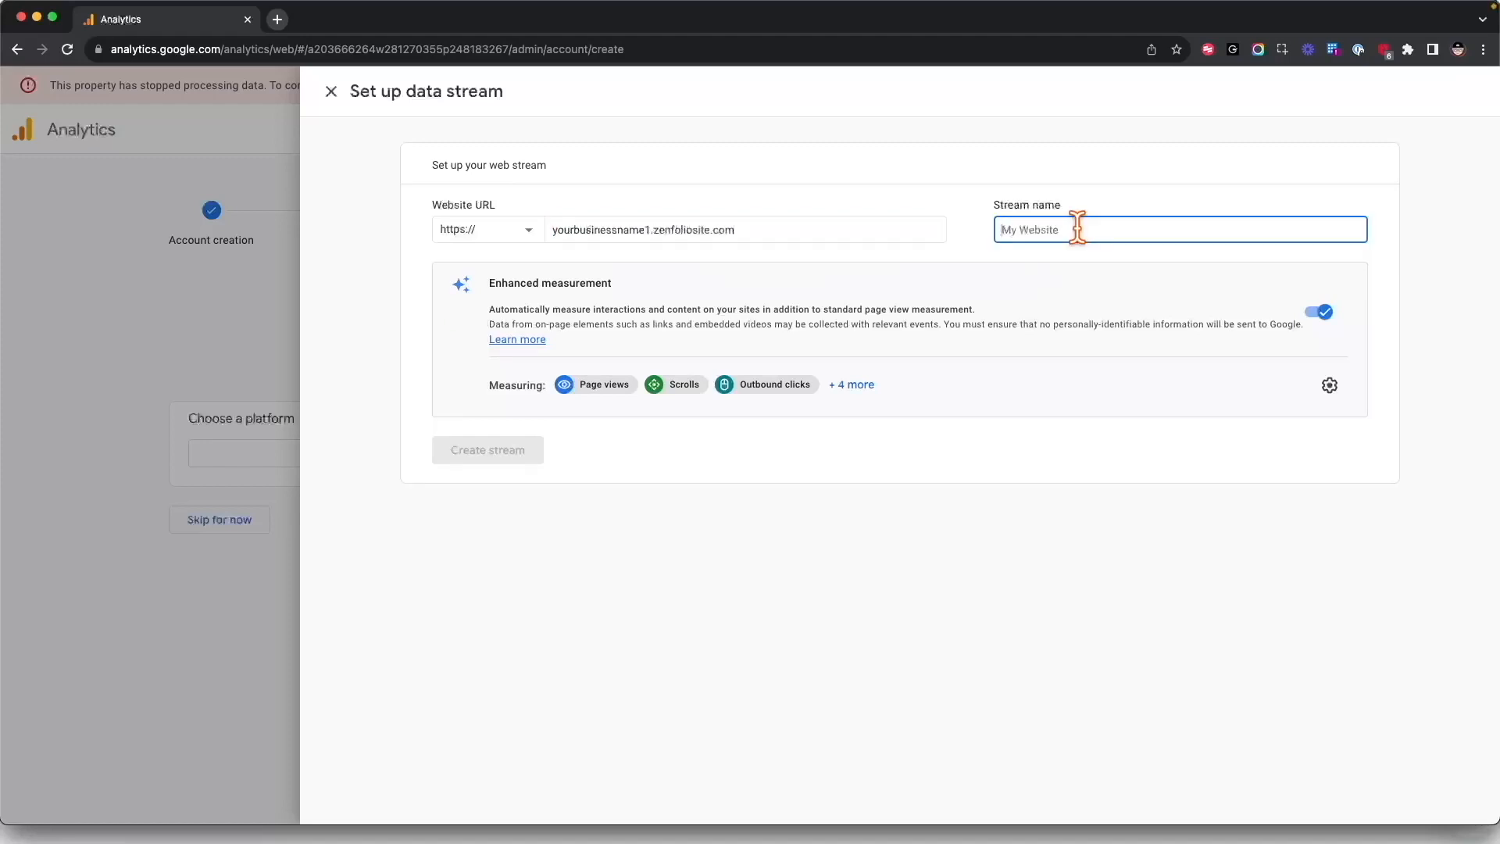
type("Zenfolio")
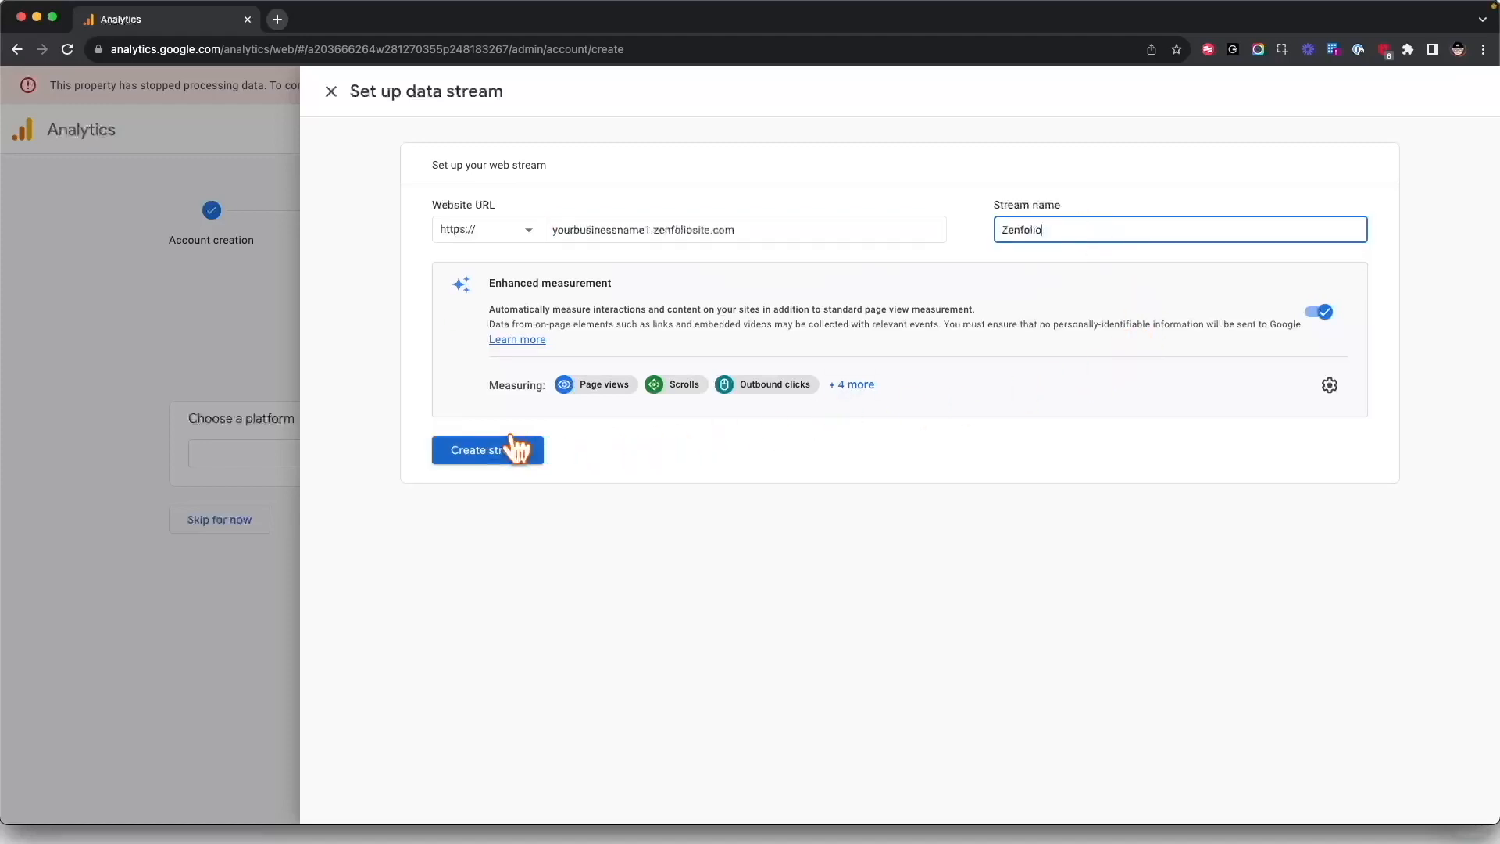
left_click(489, 452)
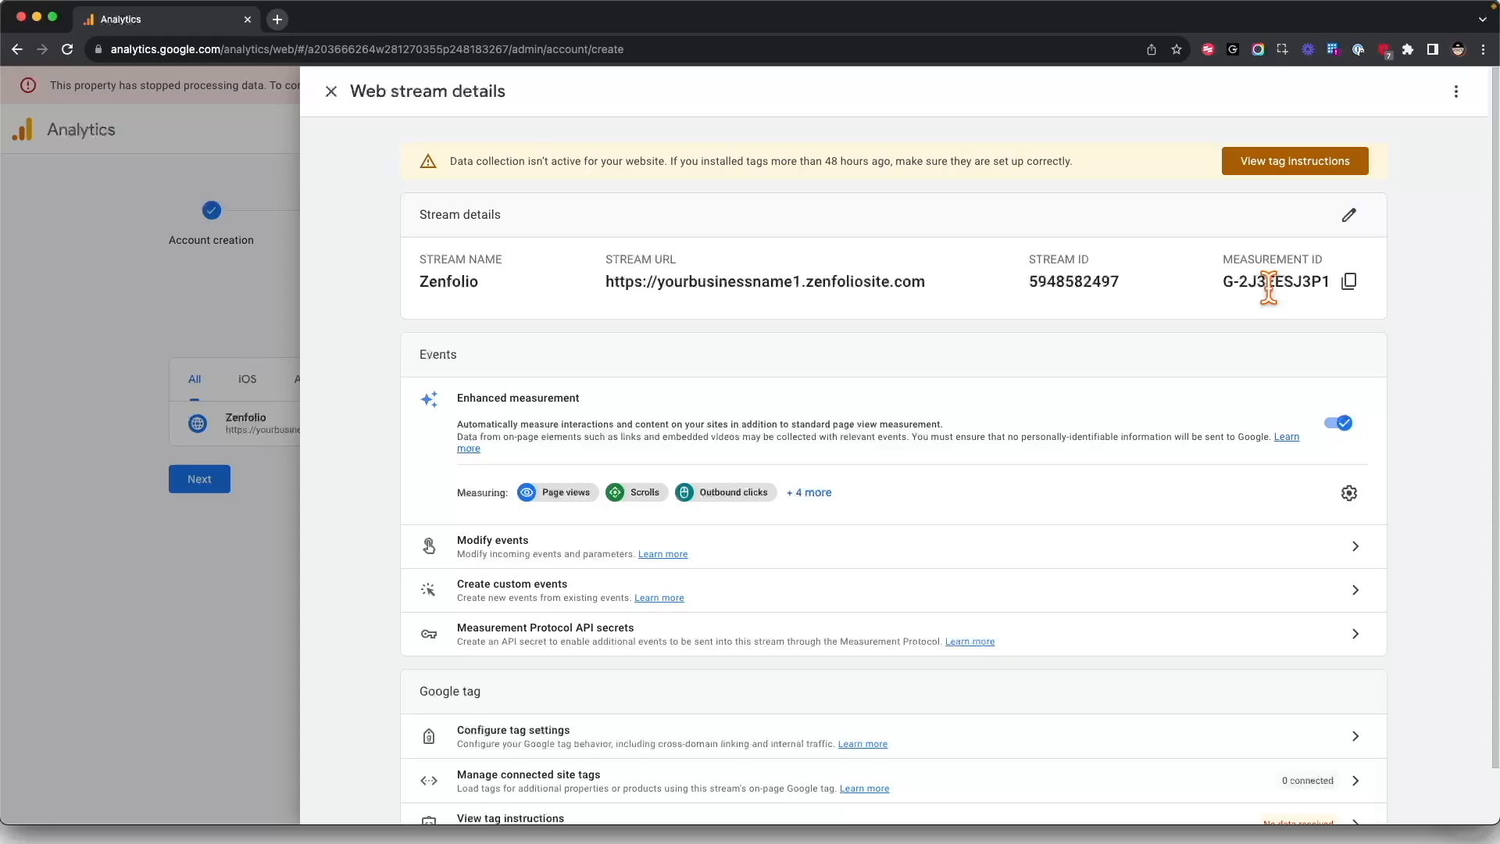
Copy the web stream's measurement ID into the Google Measurement ID setting of the Zenfolio website and publish the site
left_click(1349, 288)
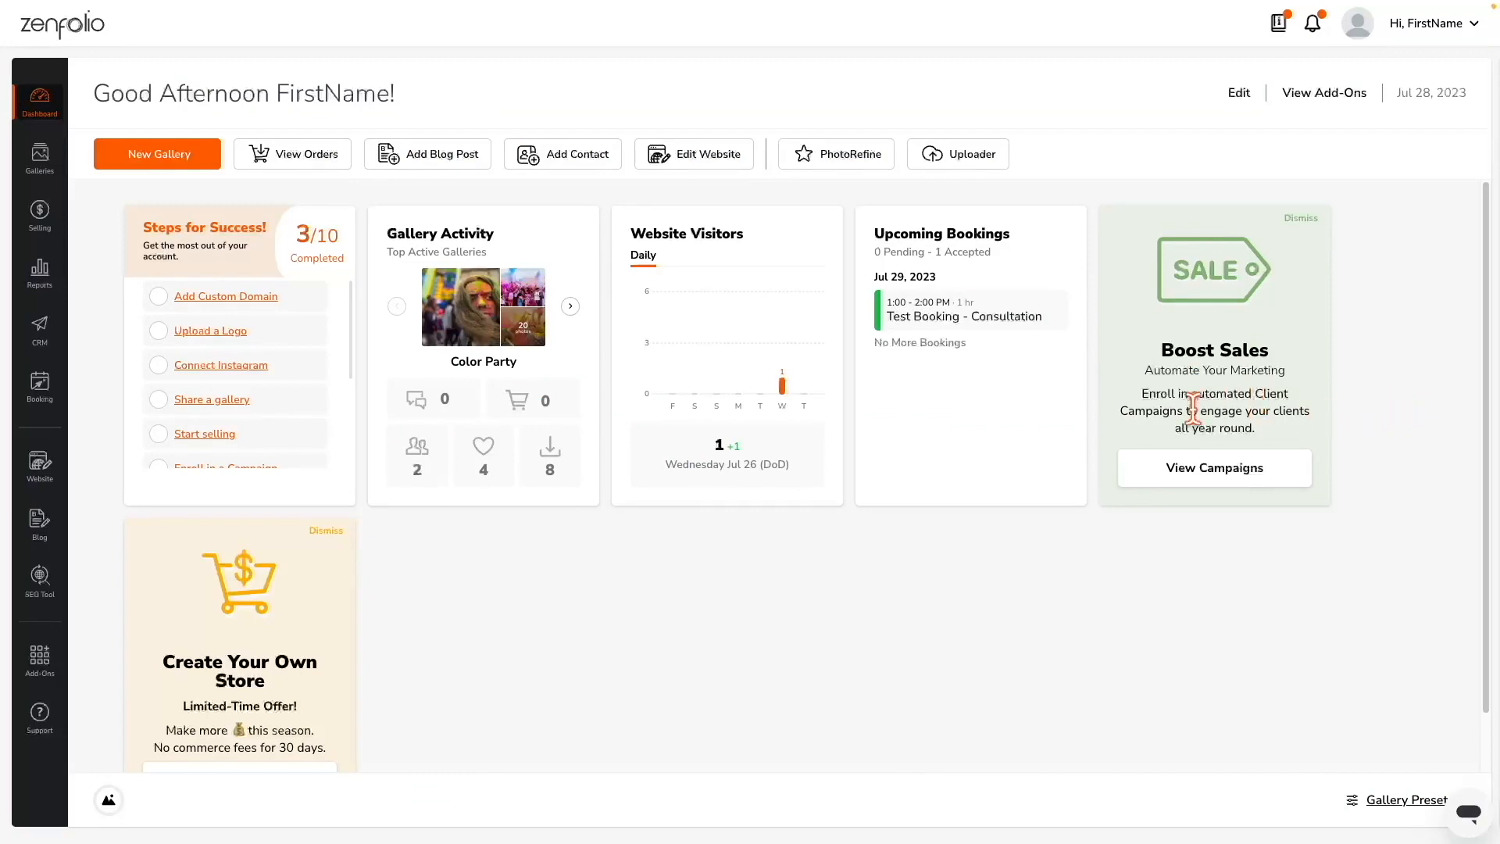
left_click(38, 469)
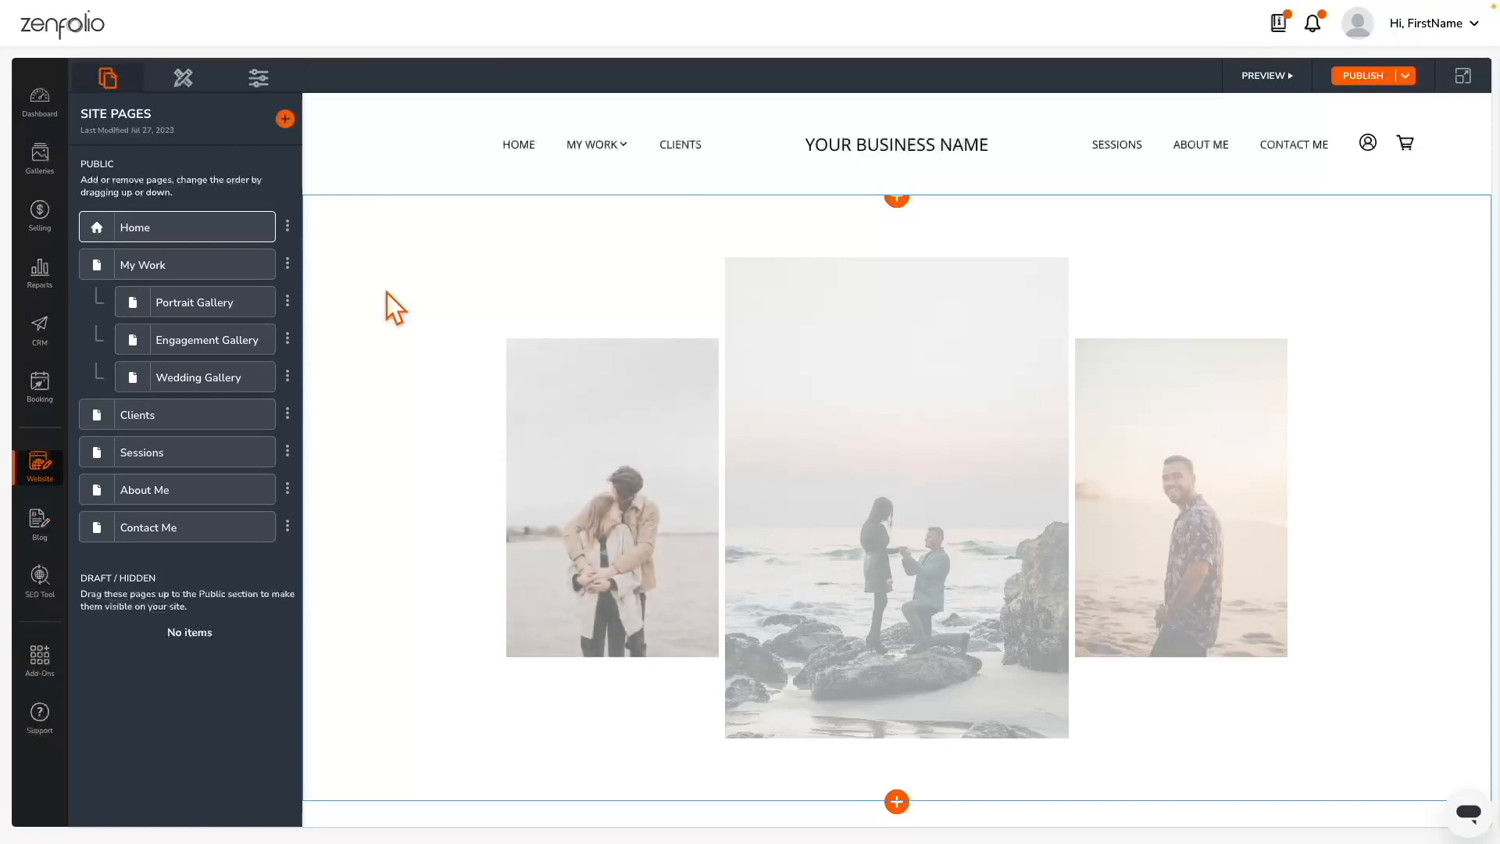
left_click(258, 78)
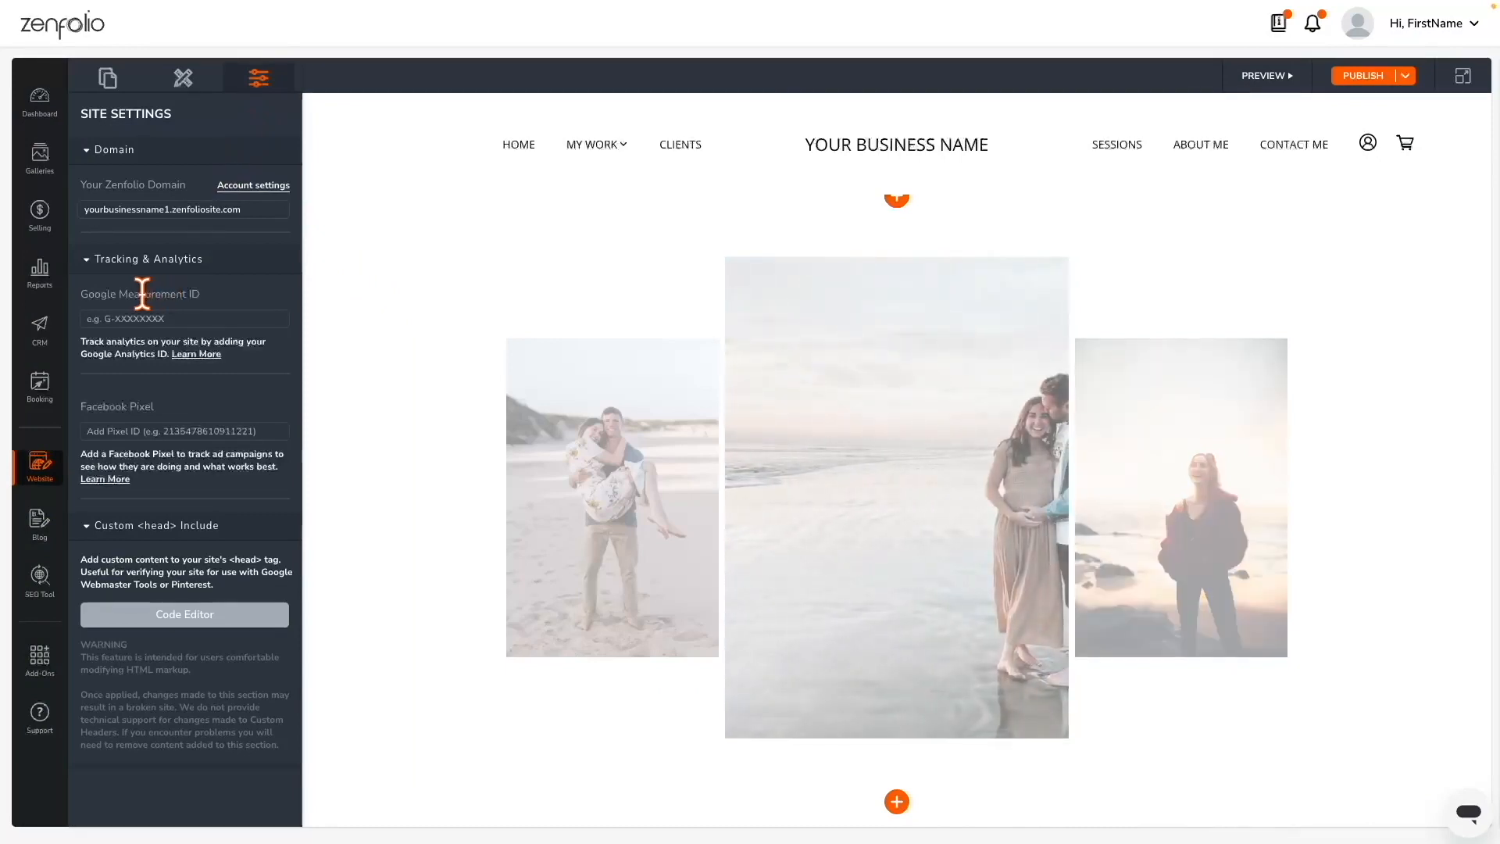
left_click(100, 317)
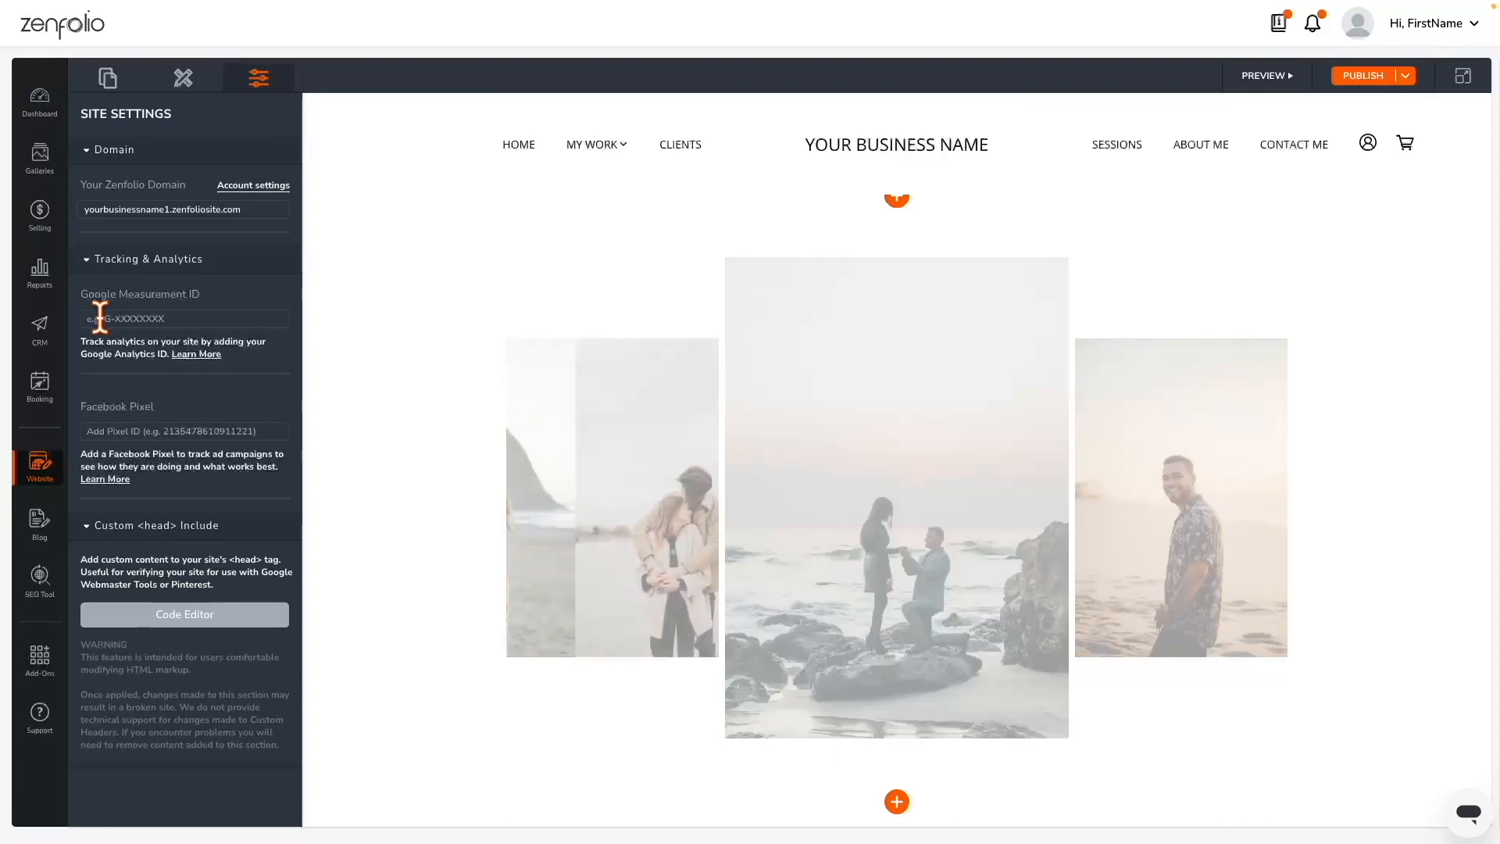
key("ctrl+v")
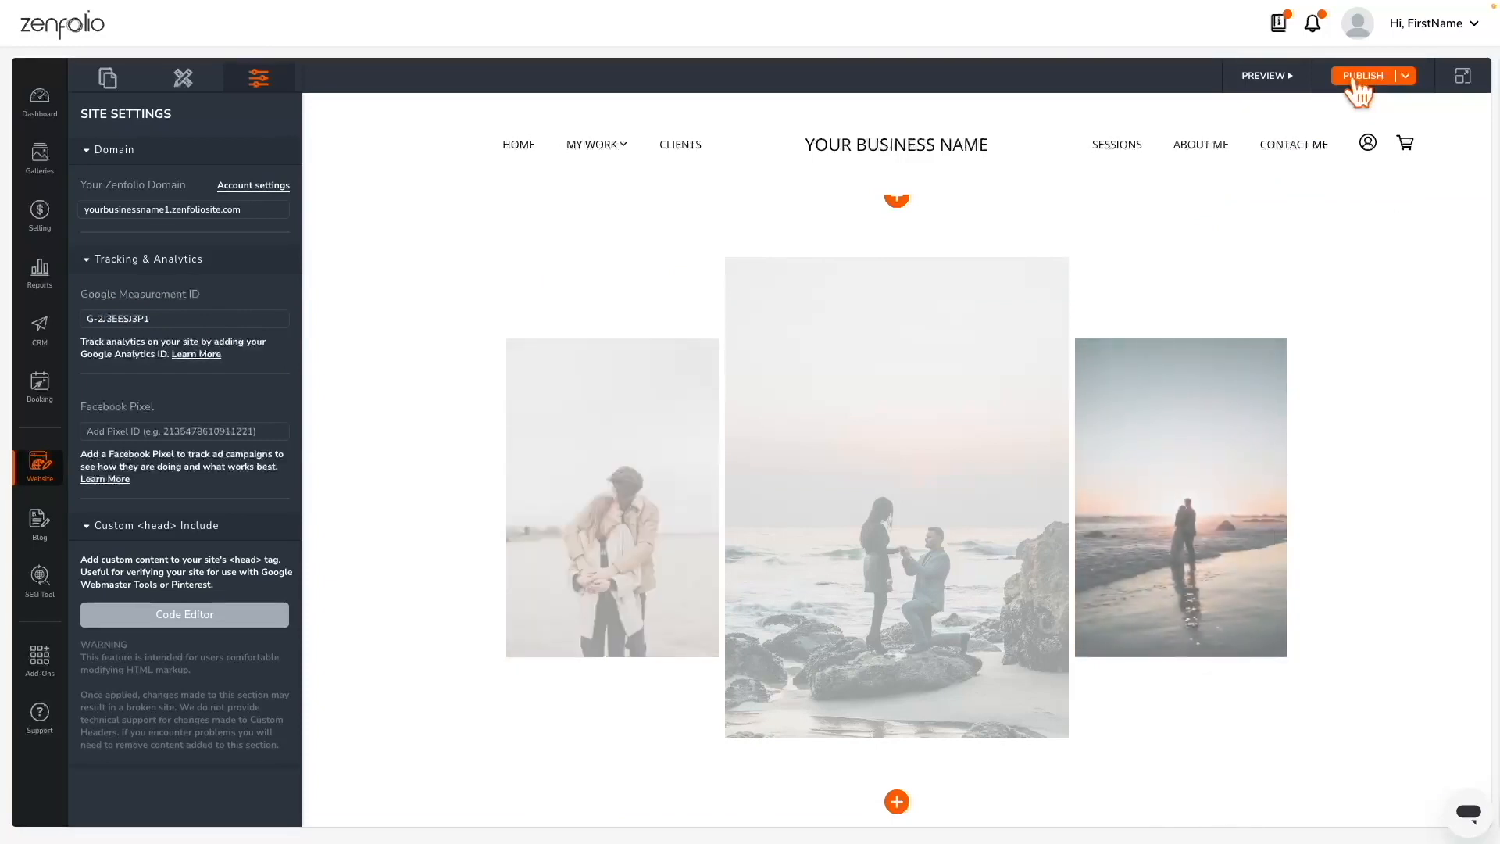
left_click(1360, 92)
left_click(1348, 104)
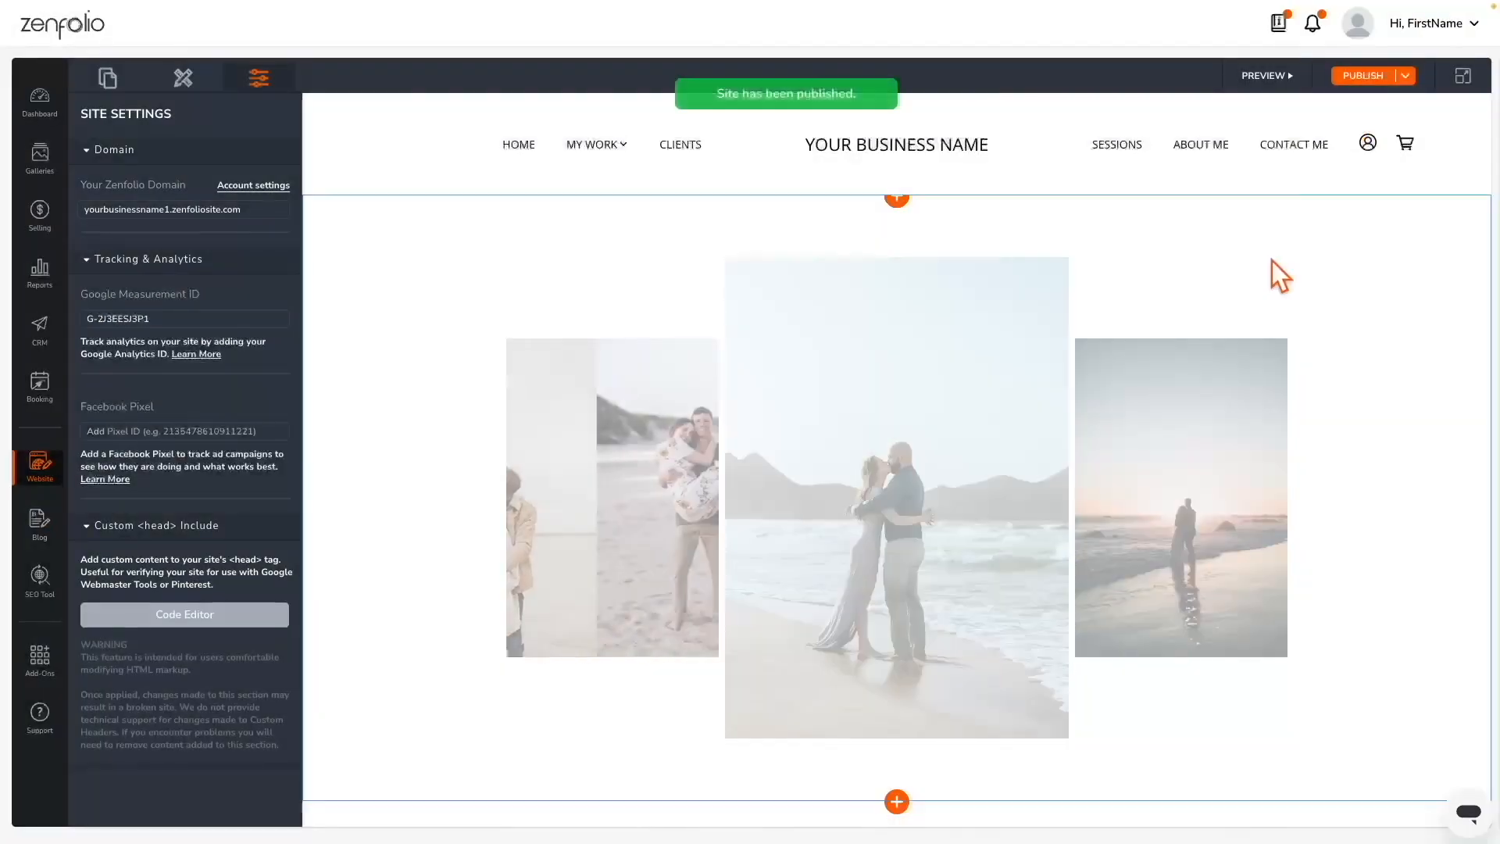